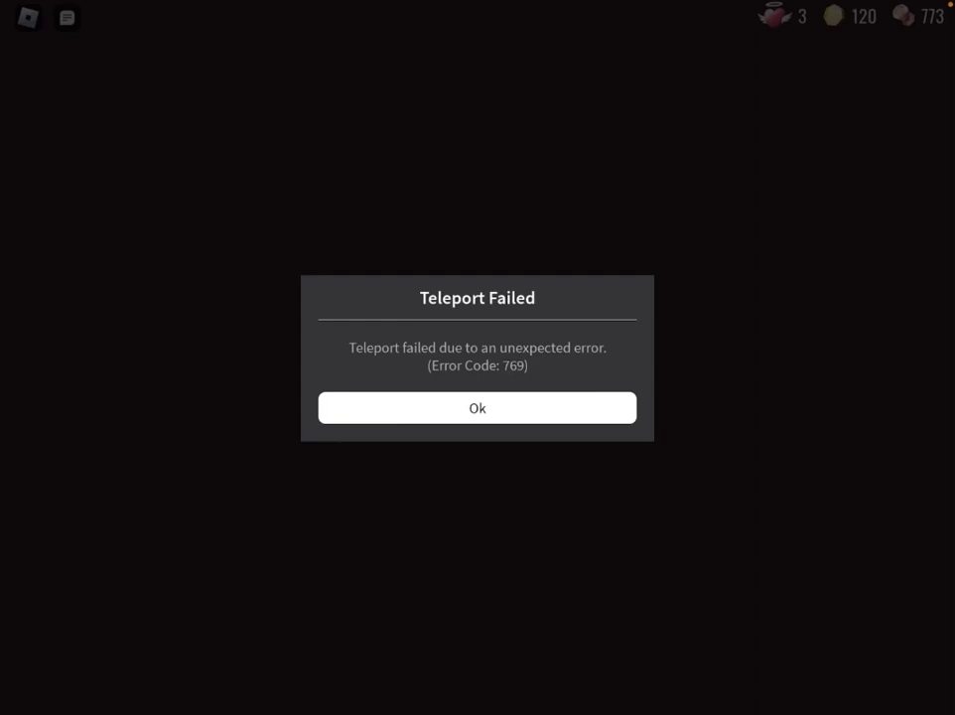
Step: Close the Teleport Failed dialog and bring up the chat log over the loading screen
{"action": "key", "text": "Return"}
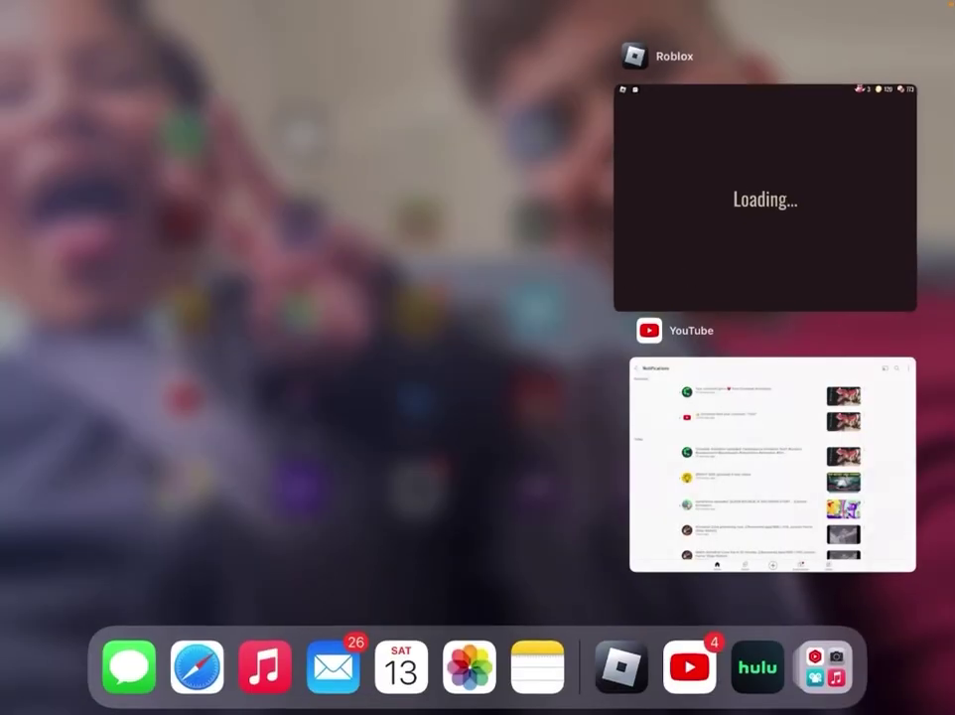
{"action": "left_click", "coordinate": [757, 203]}
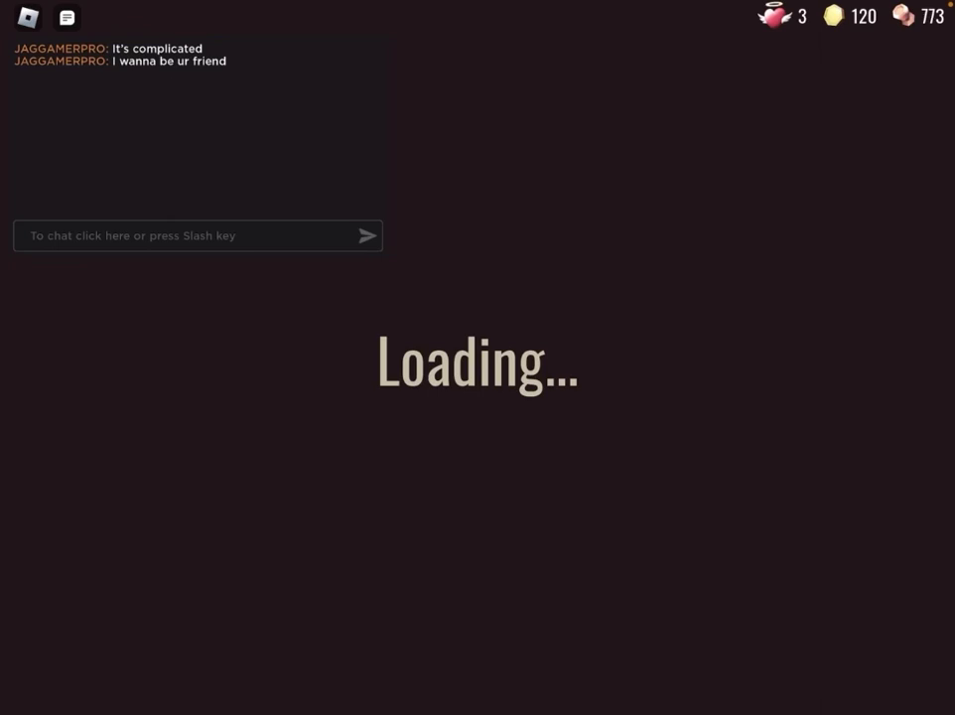
Step: Send 'Game?' in the Roblox chat while the game is still loading
{"action": "left_click", "coordinate": [189, 235]}
{"action": "type", "text": "Game"}
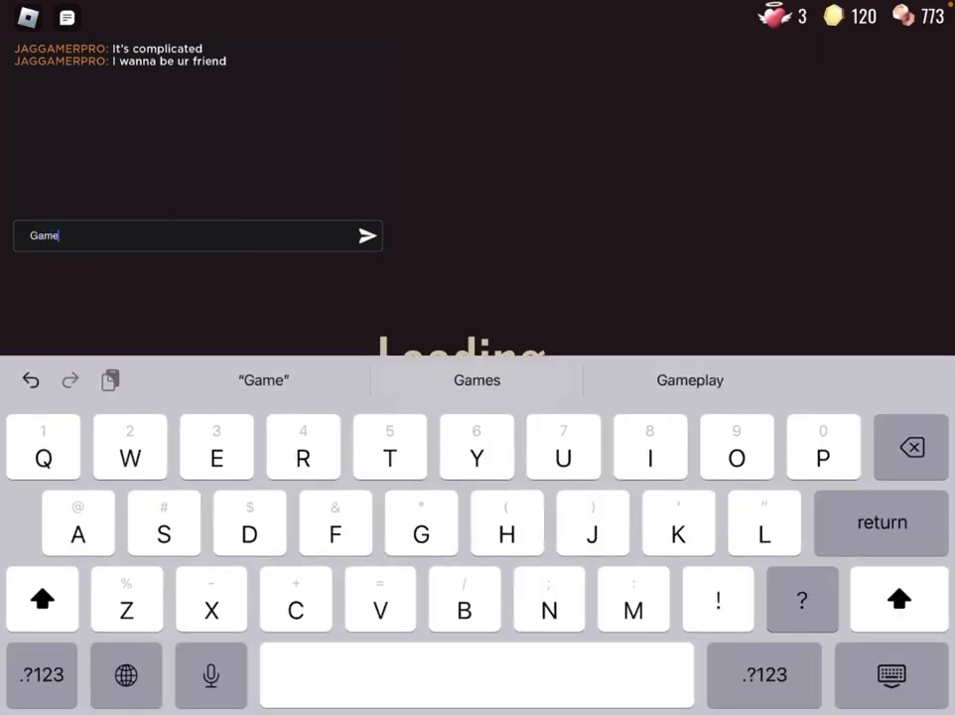
{"action": "type", "text": "?"}
{"action": "key", "text": "Return"}
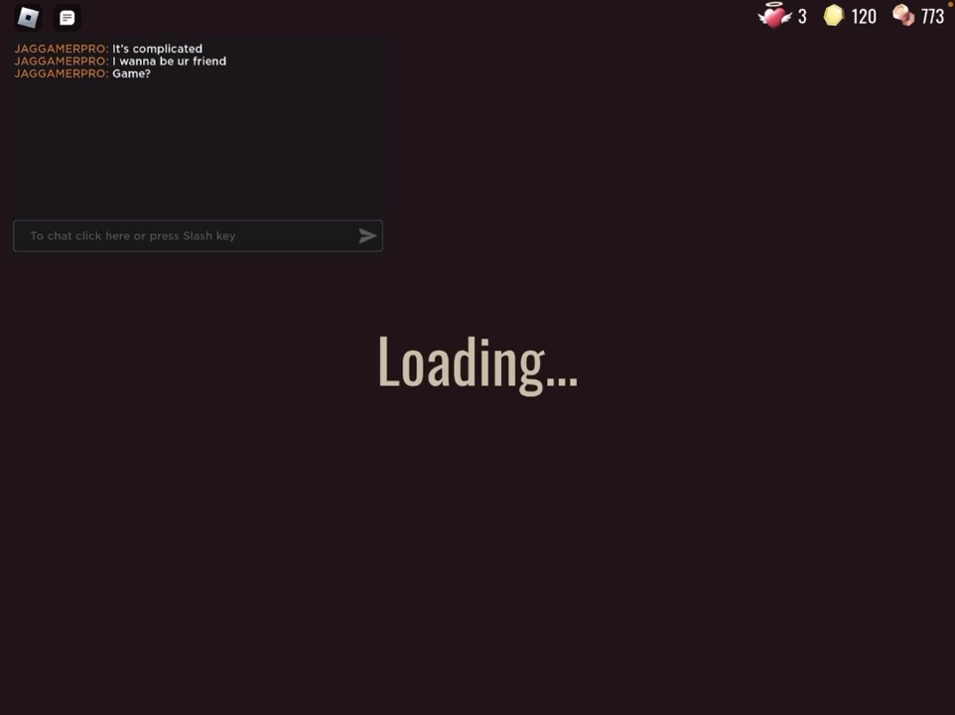